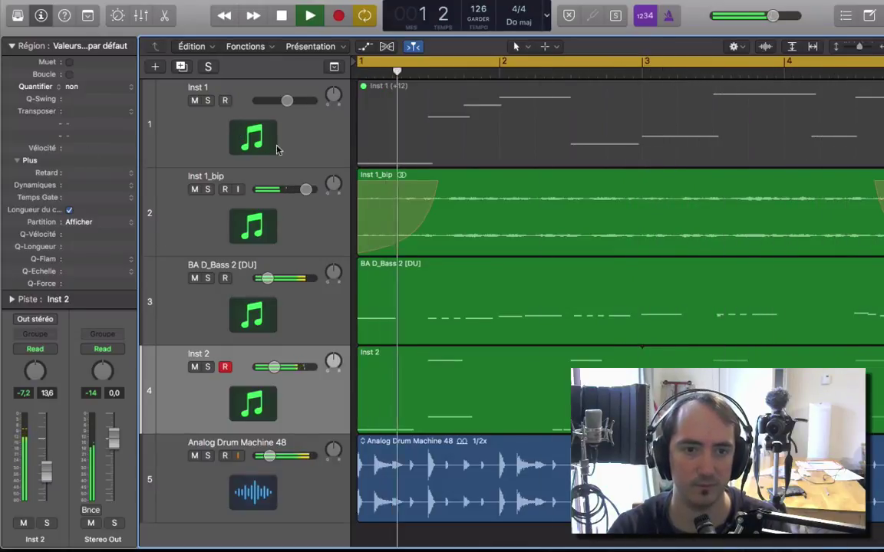
# Stop playback, solo the Inst 1_bip track with the existing fades, and listen to it alone
pyautogui.press('space')
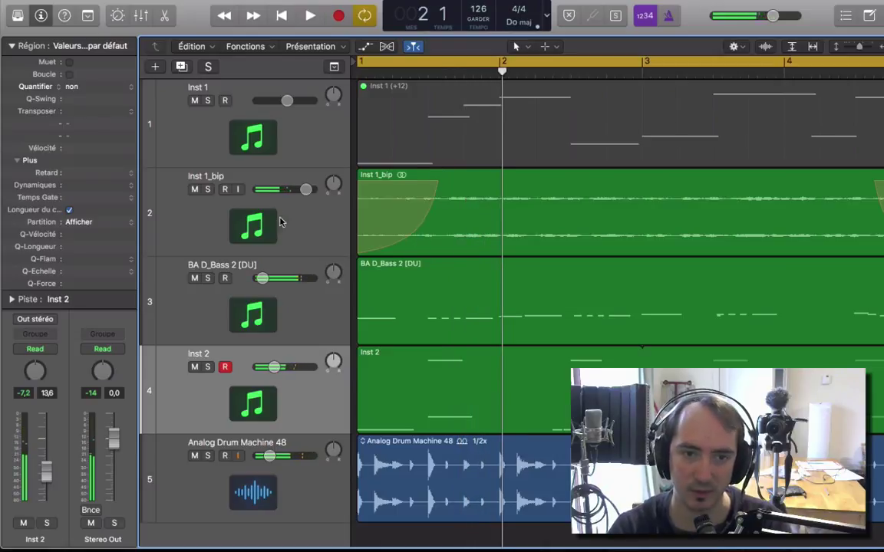
pyautogui.click(207, 189)
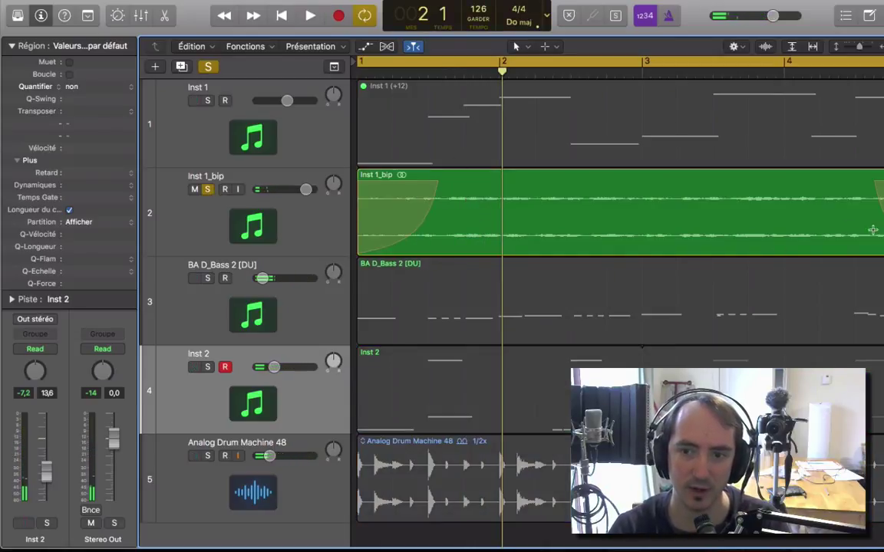
pyautogui.press('space')
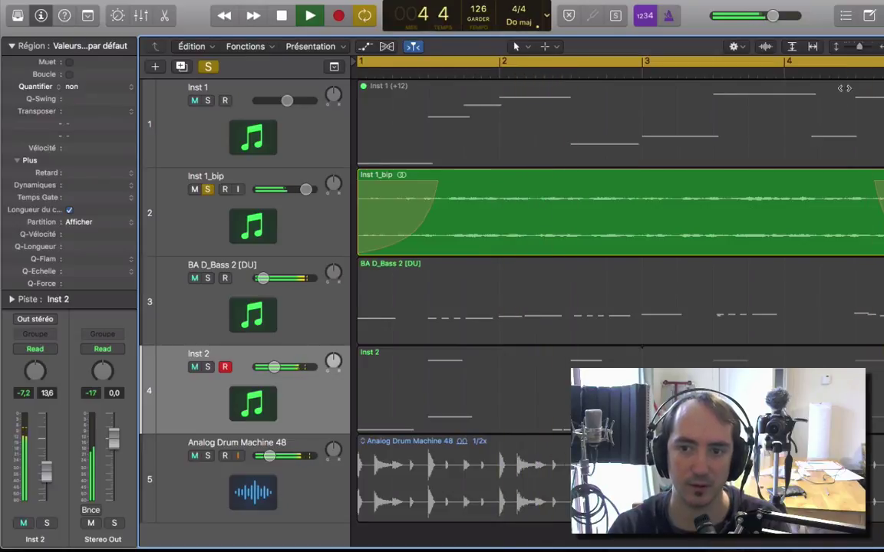
pyautogui.press('space')
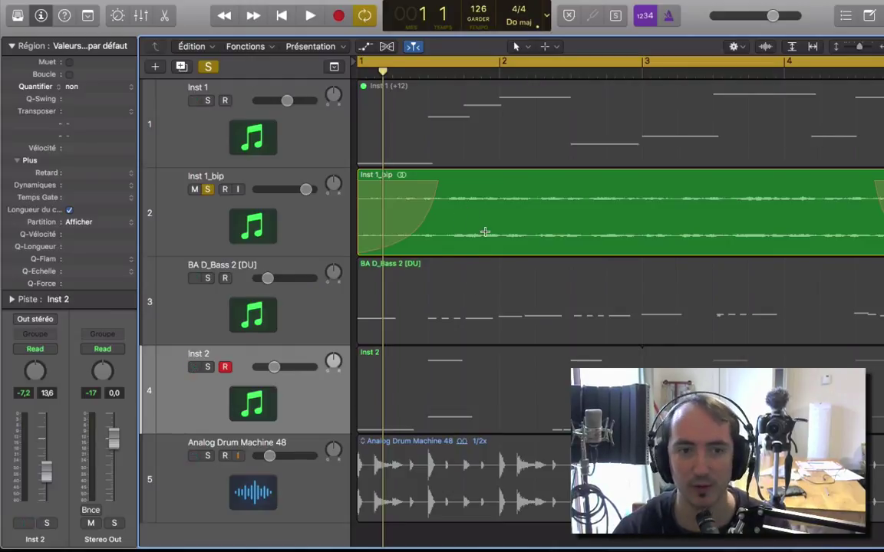
# Switch the solo from Inst 1_bip to the original Inst 1 track and listen to it without fades
pyautogui.click(280, 136)
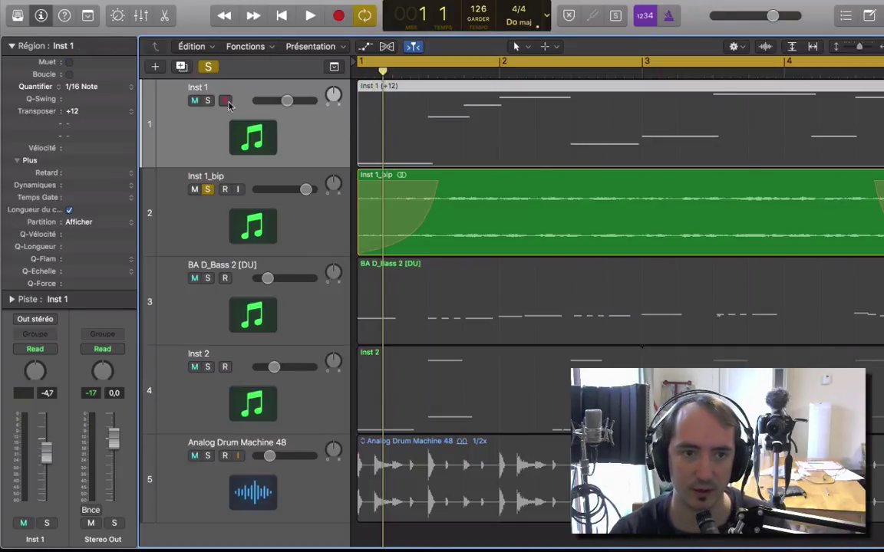
pyautogui.click(208, 100)
pyautogui.click(207, 189)
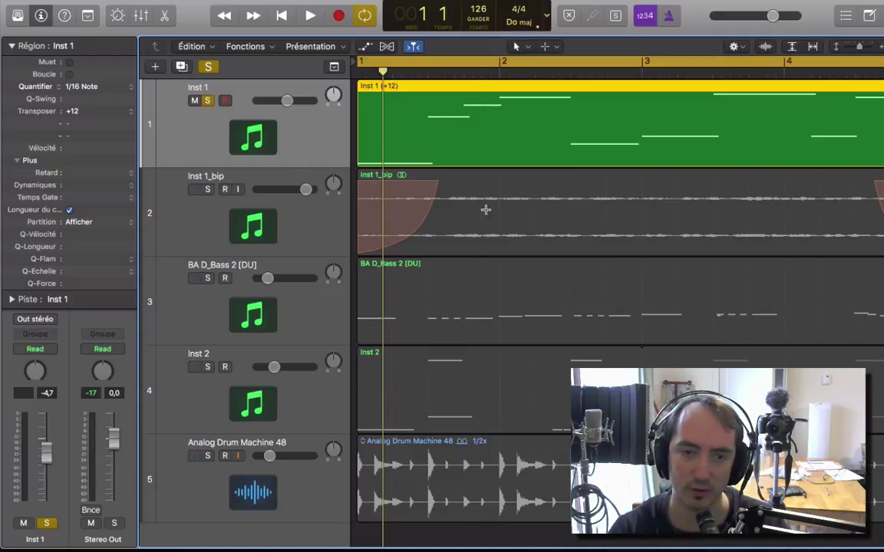
pyautogui.press('space')
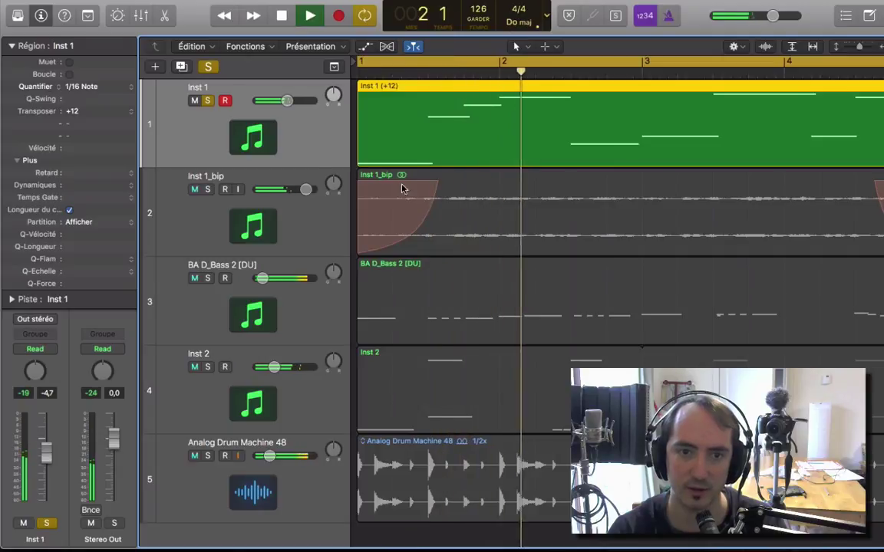
pyautogui.press('space')
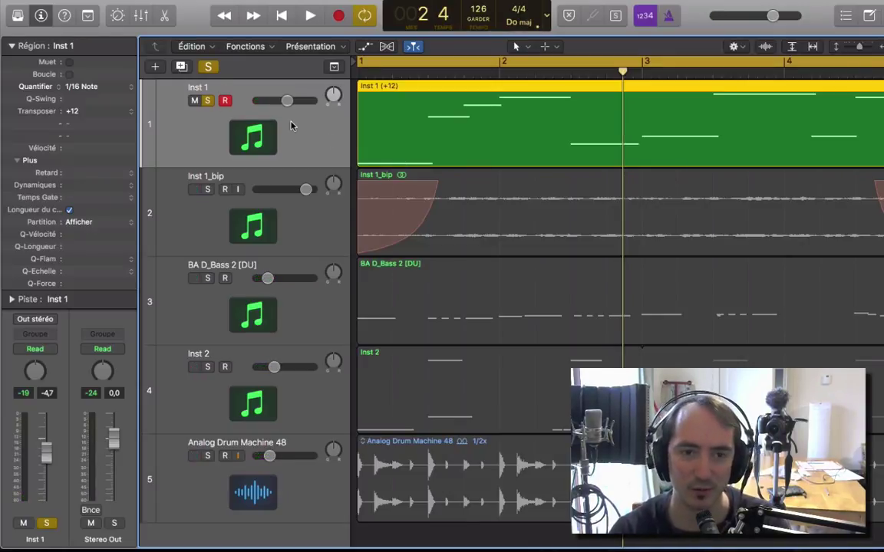
# Bounce the Inst 1 region in place to a new track with the source muted, and take Inst 1 out of solo
pyautogui.hotkey('ctrl', 'b')
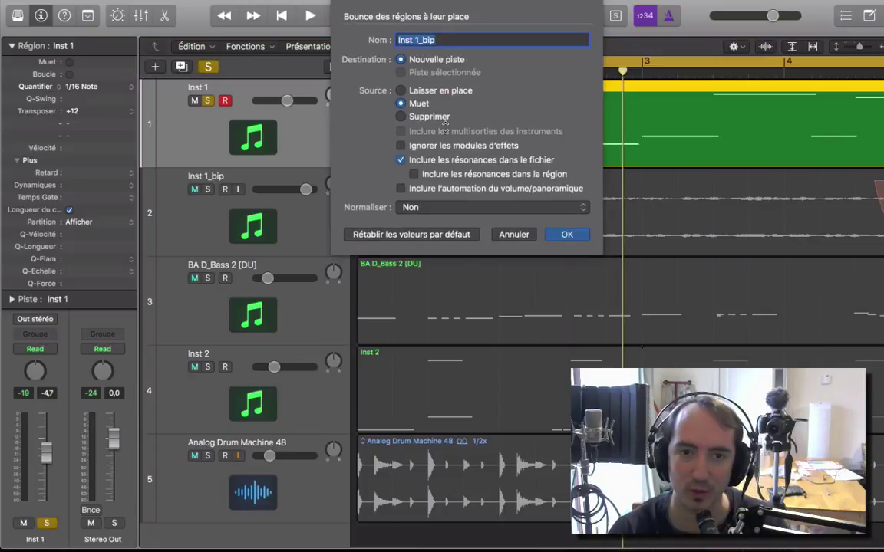
pyautogui.press('Return')
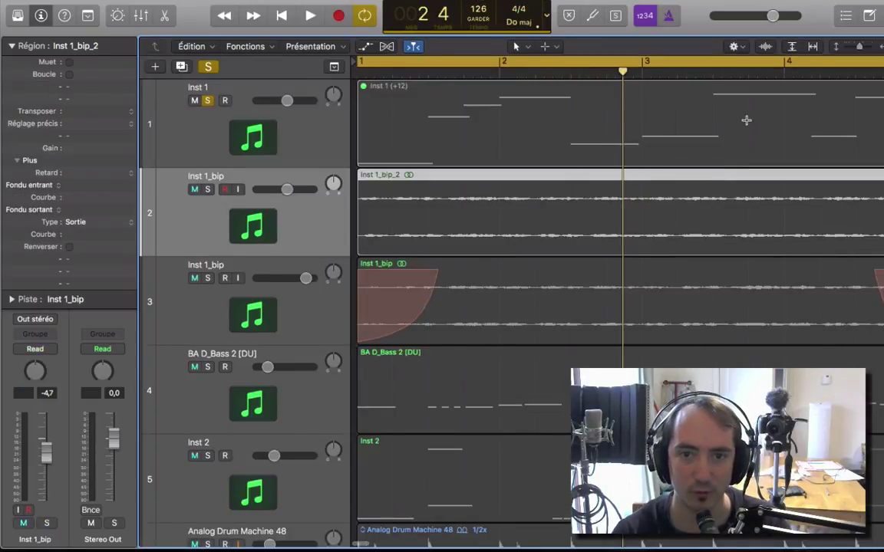
pyautogui.click(207, 101)
pyautogui.click(310, 125)
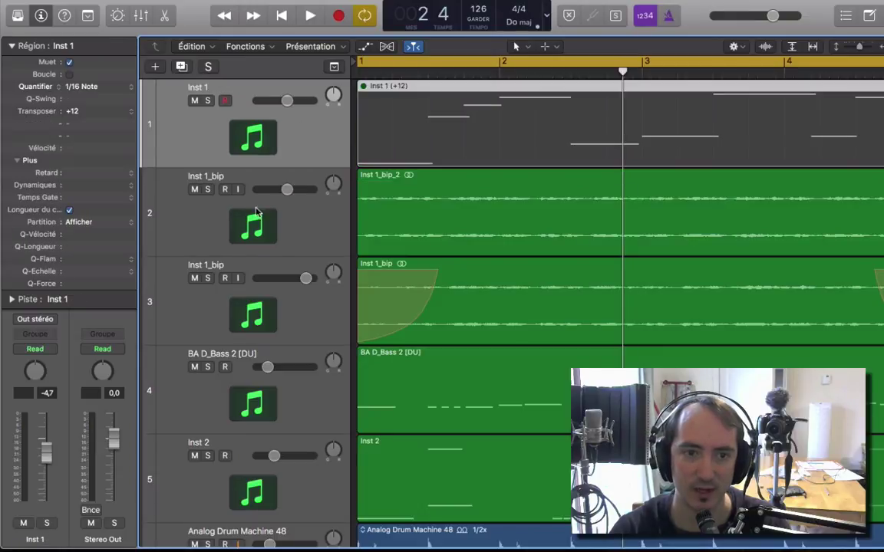
# Listen to the newly bounced Inst 1_bip track in solo, ending with solo and playback off
pyautogui.click(208, 190)
pyautogui.press('space')
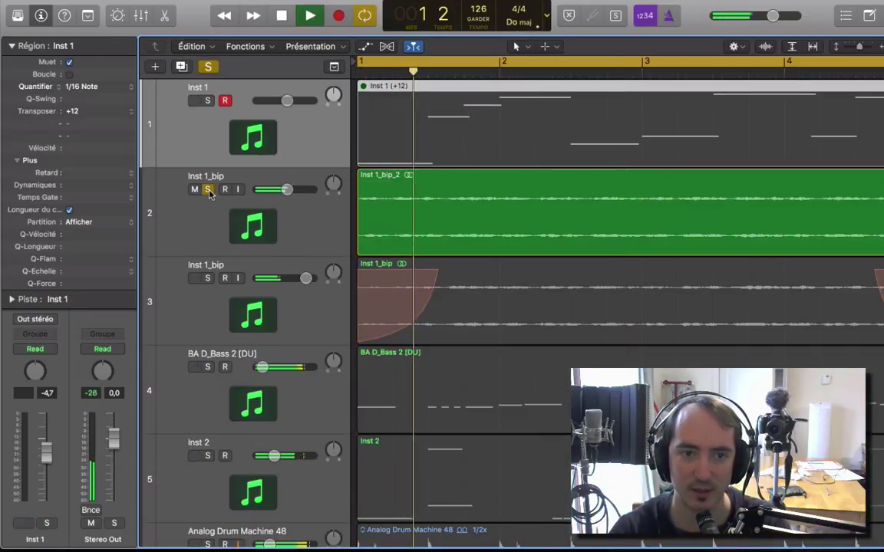
pyautogui.click(207, 189)
pyautogui.press('space')
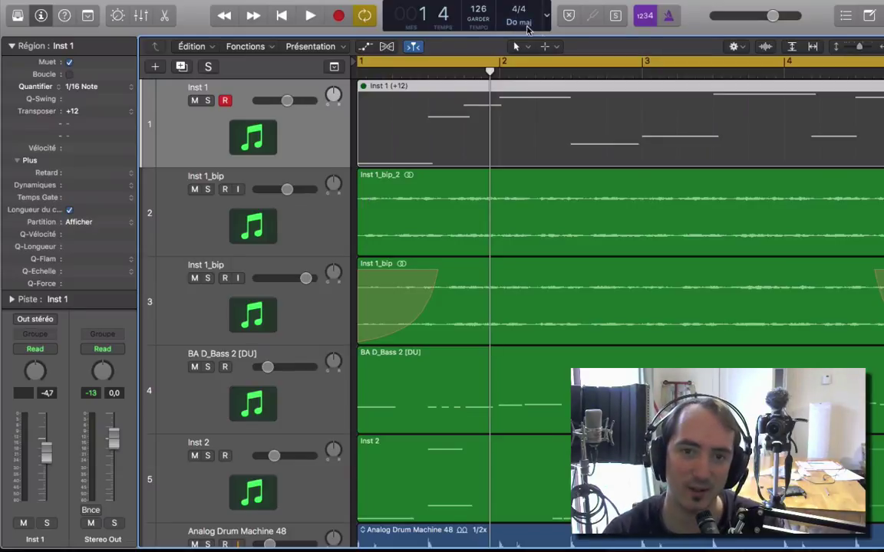
# Use the Fade tool (Outil Fondu) to add a fade-in of about 641 and a fade-out of about 762 to the Inst 1_bip_2 region
pyautogui.click(554, 46)
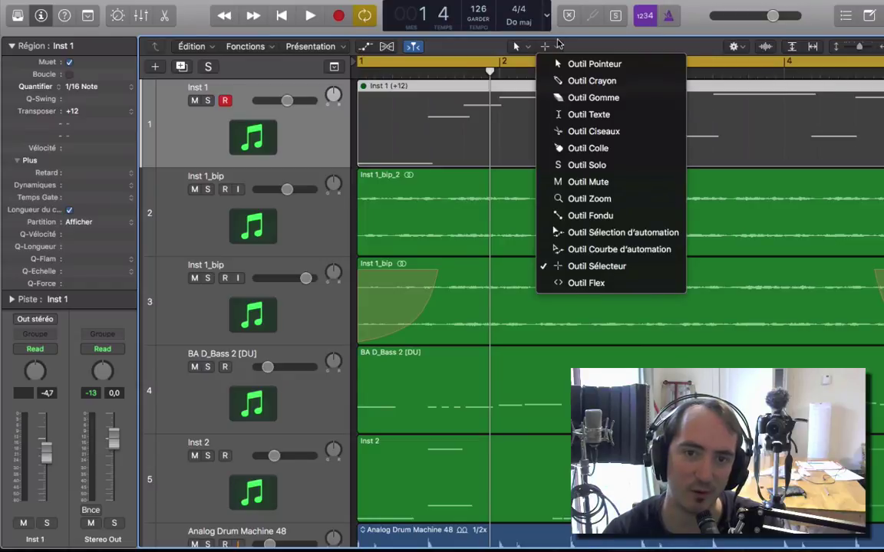
pyautogui.click(602, 218)
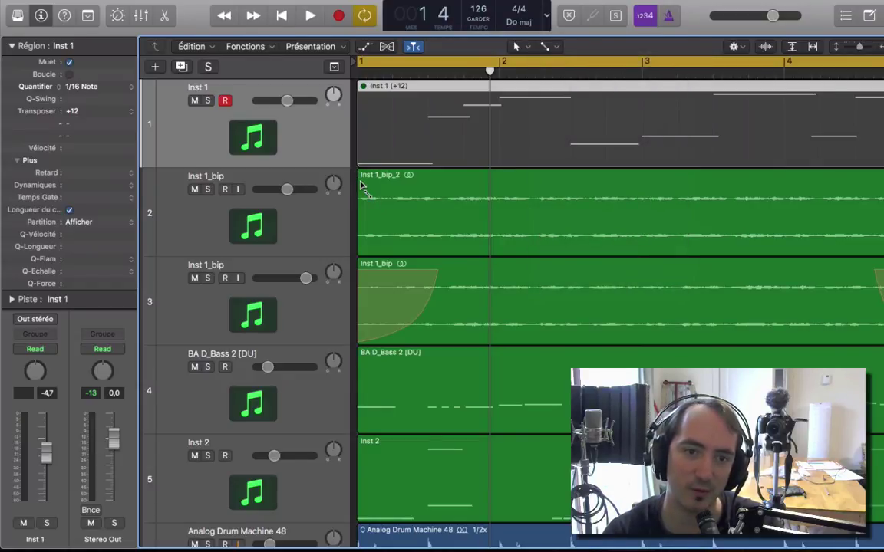
pyautogui.moveTo(359, 223); pyautogui.dragTo(406, 224)
pyautogui.hscroll(10, 407, 224)
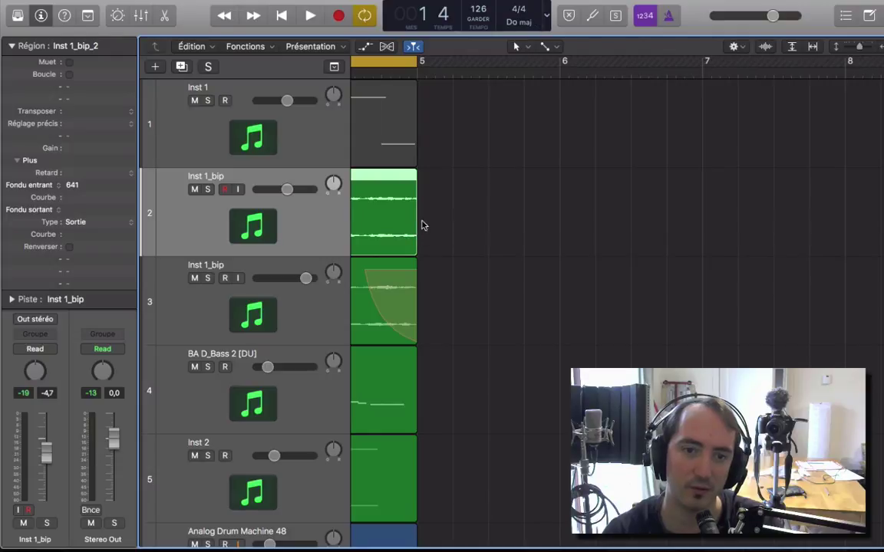
pyautogui.moveTo(415, 222); pyautogui.dragTo(357, 221)
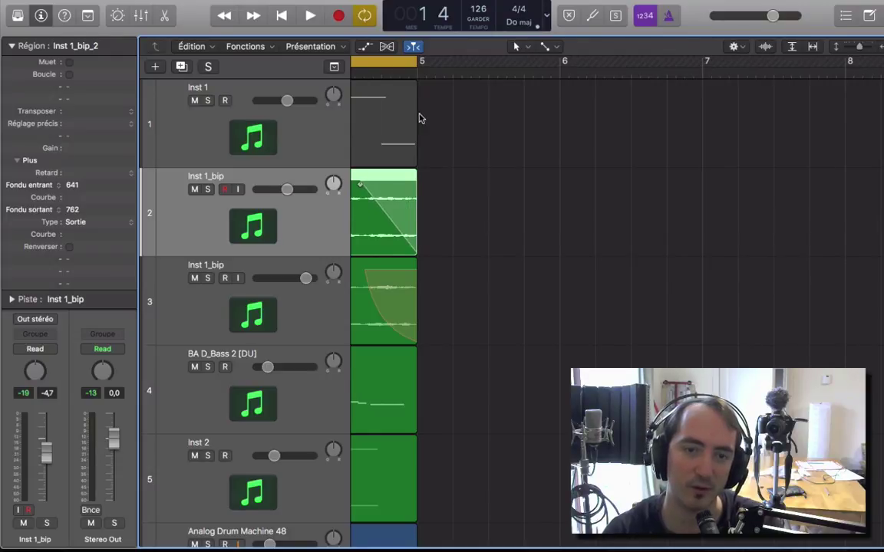
# Solo the track holding the Inst 1_bip_2 region and listen to its straight fade-in
pyautogui.press('space')
pyautogui.click(207, 190)
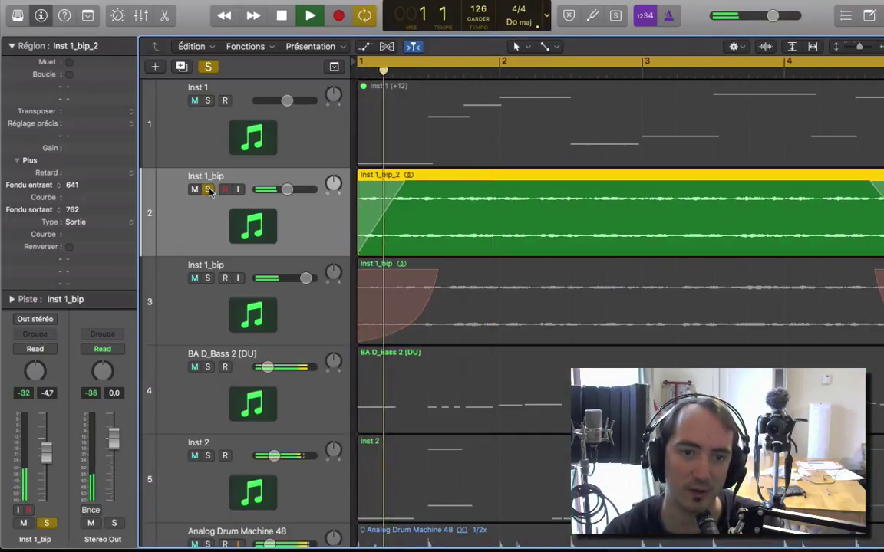
pyautogui.press('space')
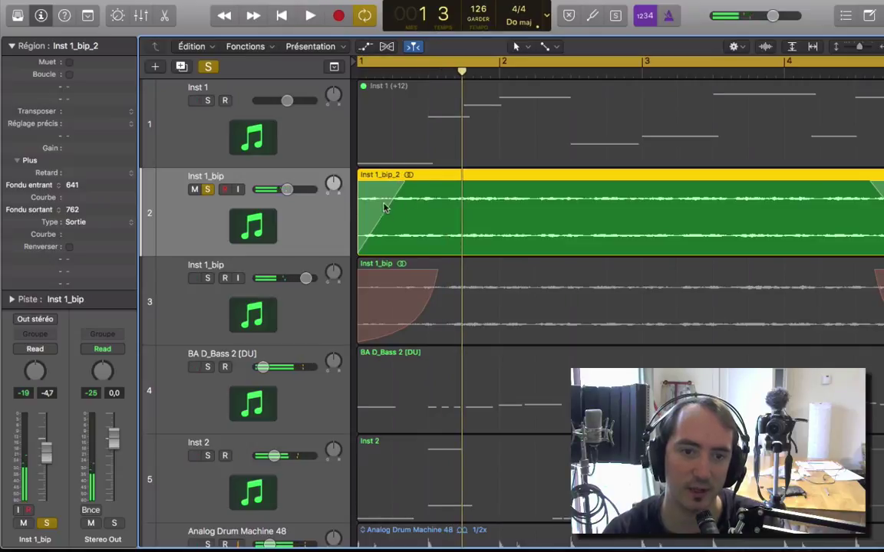
# Try fade-in curves of 98 and -99 on the Inst 1_bip_2 region, listening to each one
pyautogui.moveTo(385, 207); pyautogui.dragTo(450, 209)
pyautogui.press('space')
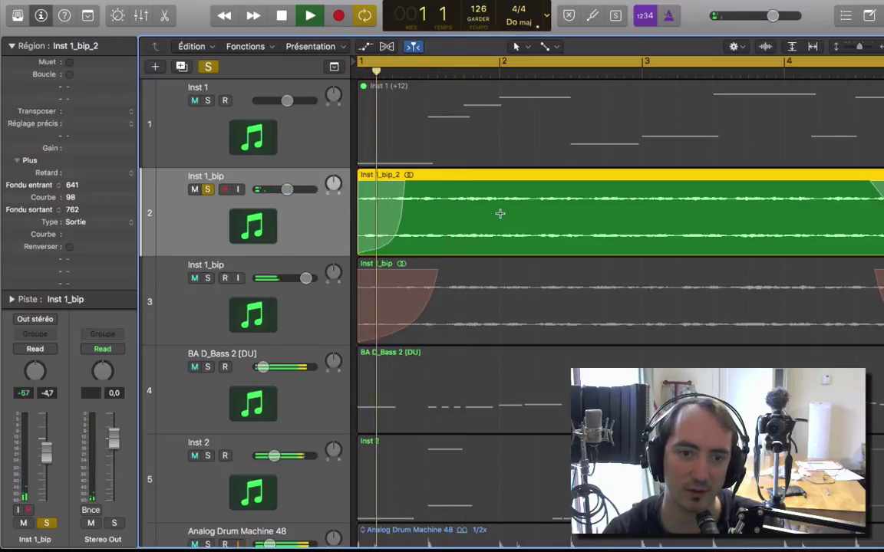
pyautogui.press('space')
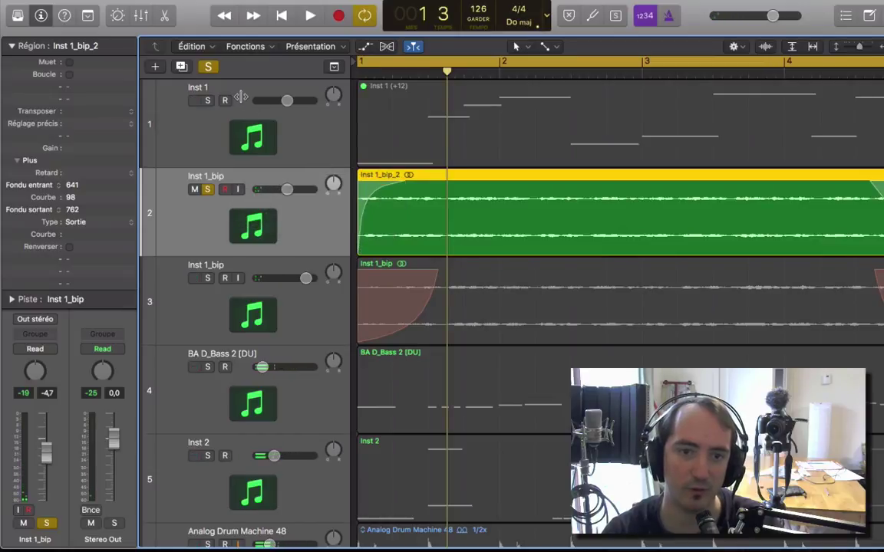
pyautogui.moveTo(241, 96); pyautogui.dragTo(242, 99)
pyautogui.press('space')
pyautogui.press('space')
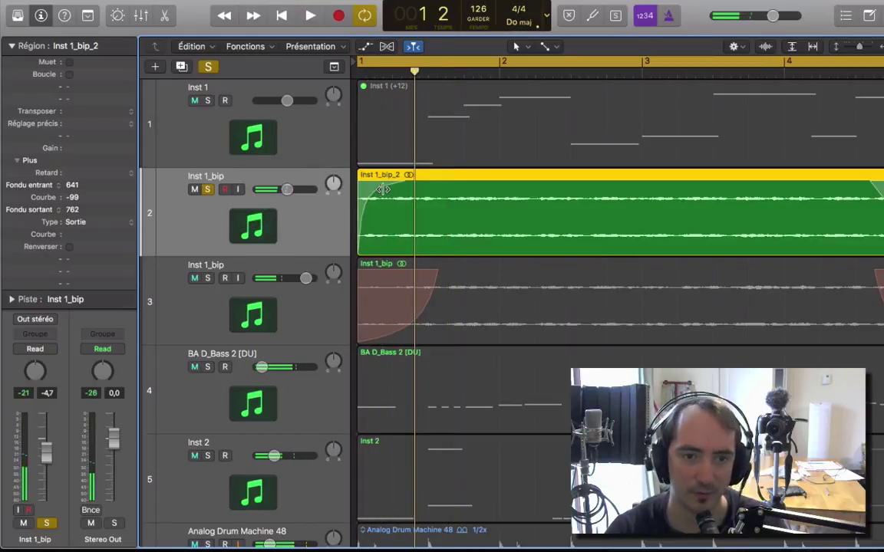
# Reshape the fade-in of the Inst 1_bip_2 region to a curve of about 14
pyautogui.moveTo(370, 191); pyautogui.dragTo(441, 260)
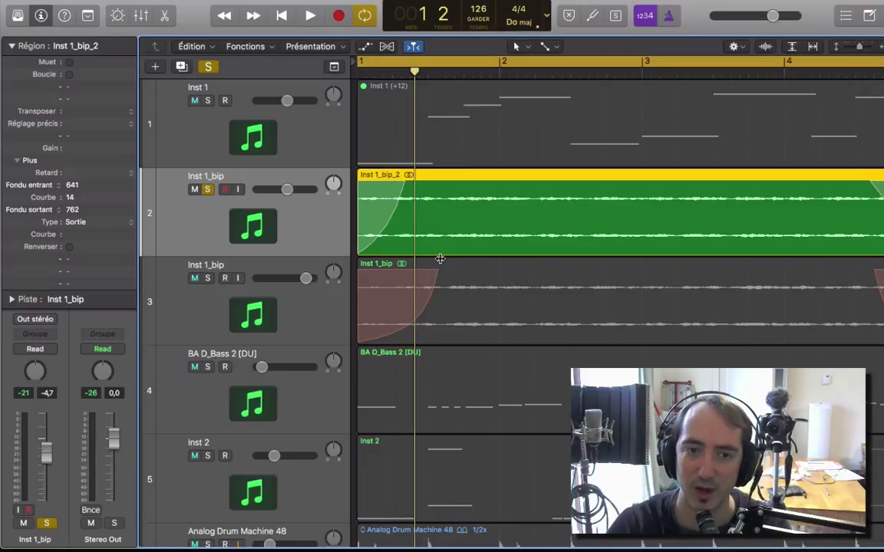
pyautogui.hscroll(5, 623, 225)
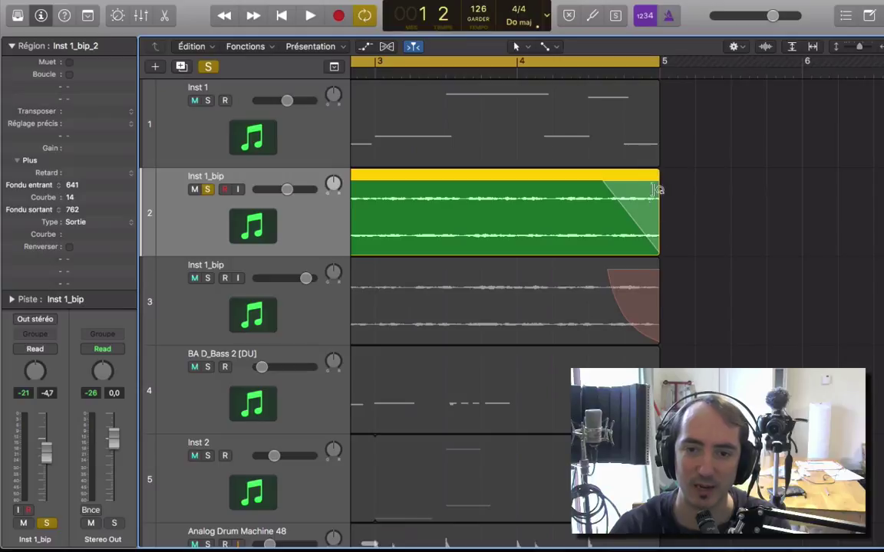
pyautogui.hscroll(-5, 715, 276)
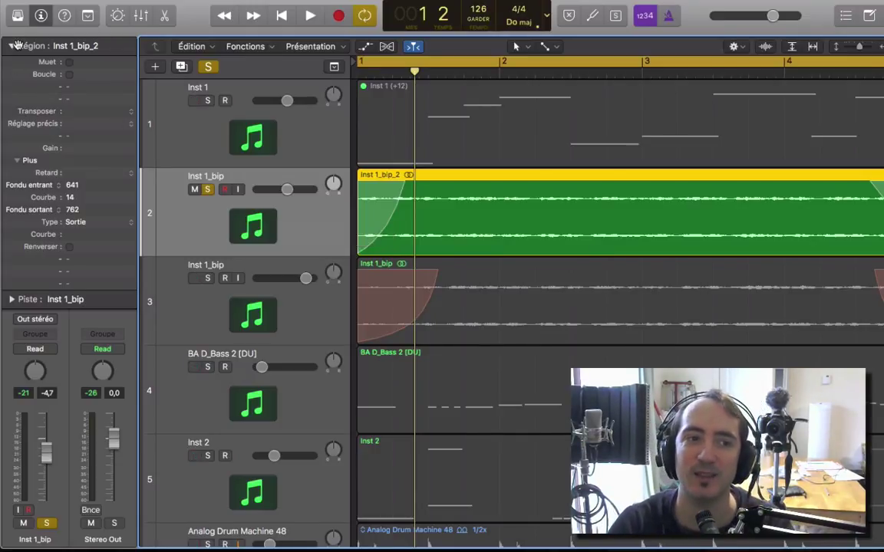
# Collapse and re-expand the region parameters and their Plus section to examine the Inst 1_bip_2 fade settings
pyautogui.click(12, 46)
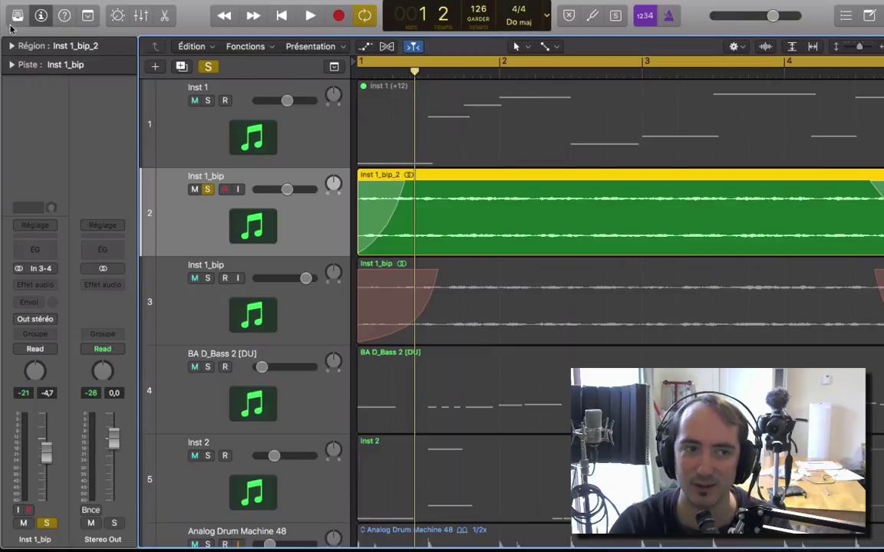
pyautogui.click(12, 46)
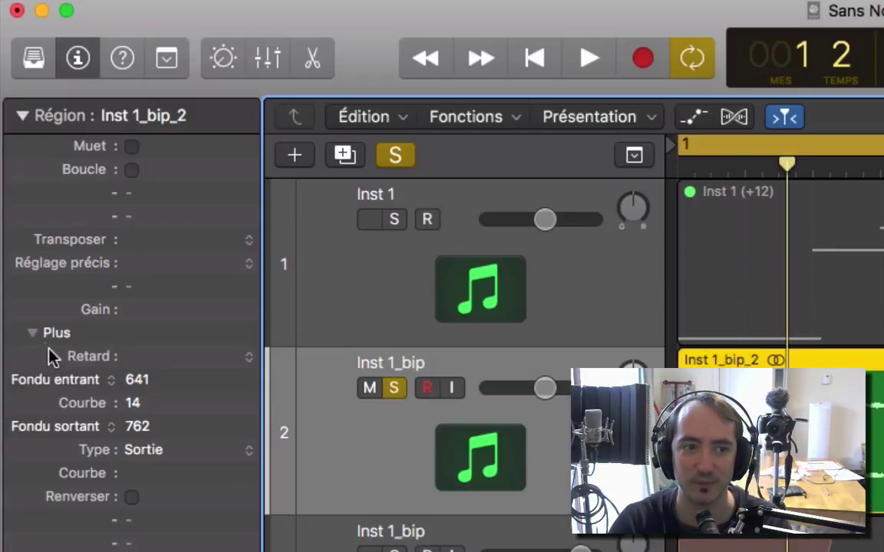
pyautogui.click(22, 161)
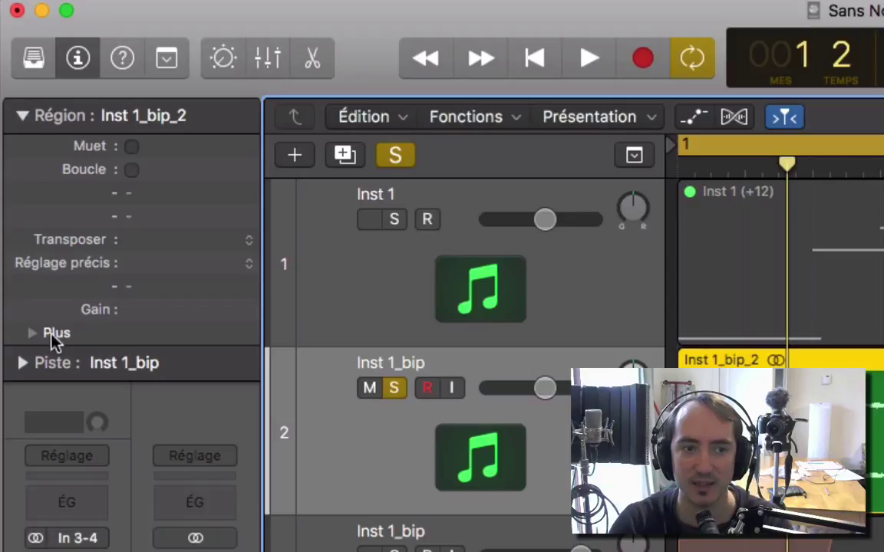
pyautogui.click(29, 335)
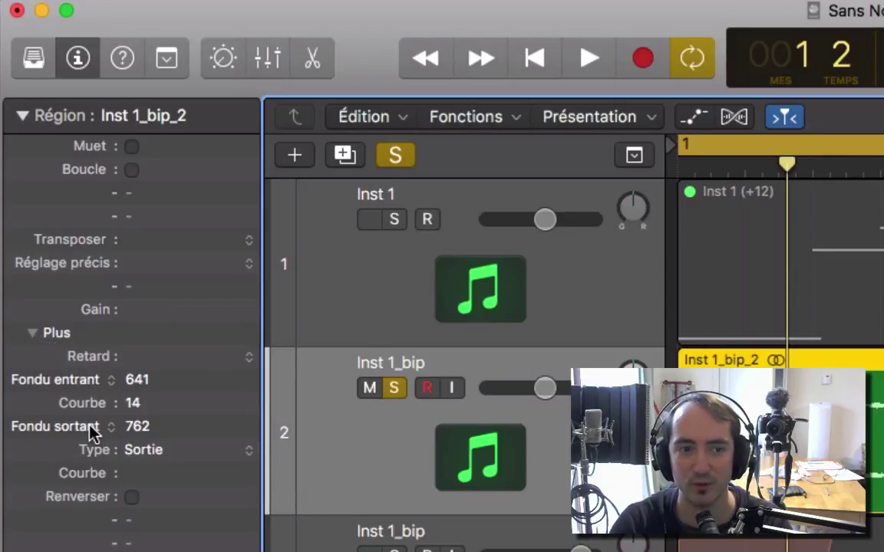
# Change the Inst 1_bip_2 region's fade-in type to Accélérer and its fade-out type to Ralentir
pyautogui.click(86, 382)
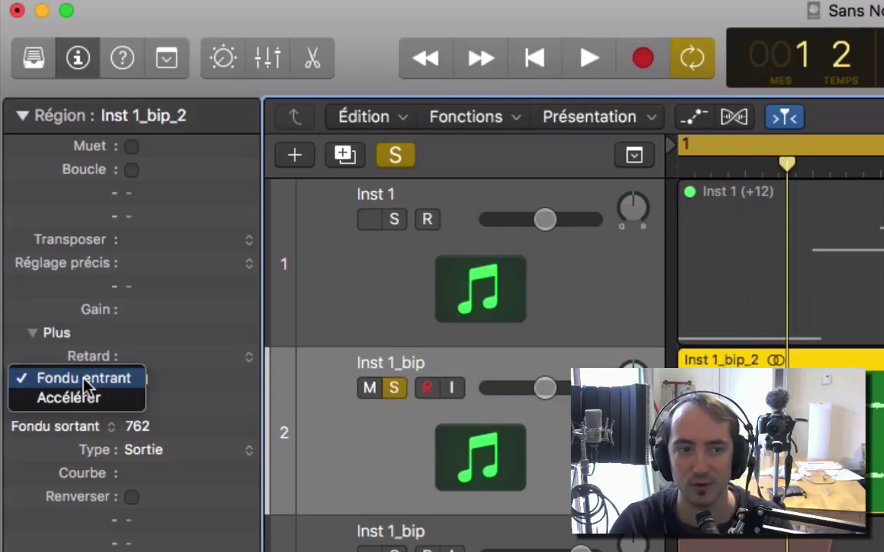
pyautogui.click(87, 396)
pyautogui.click(86, 433)
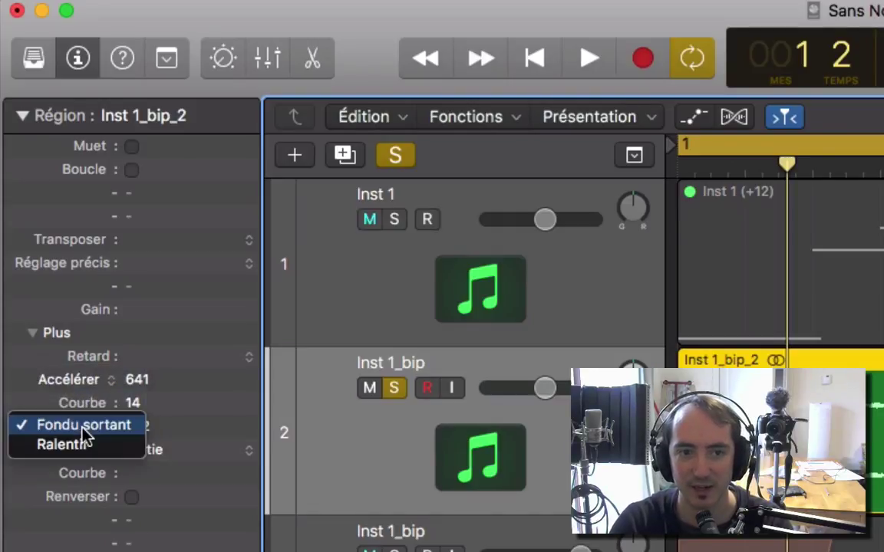
pyautogui.click(105, 448)
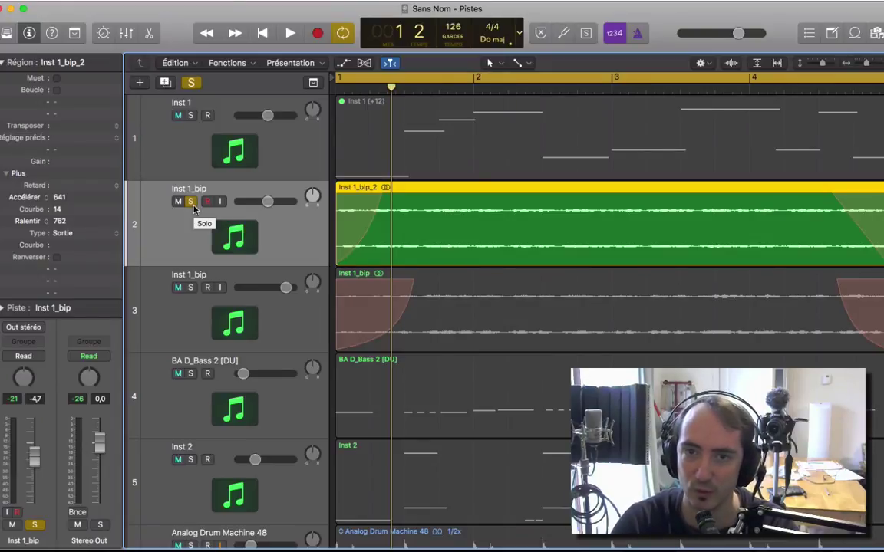
# Listen to the speed-up and slow-down effects on Inst 1_bip_2, stop playback, and take the track out of solo
pyautogui.press('space')
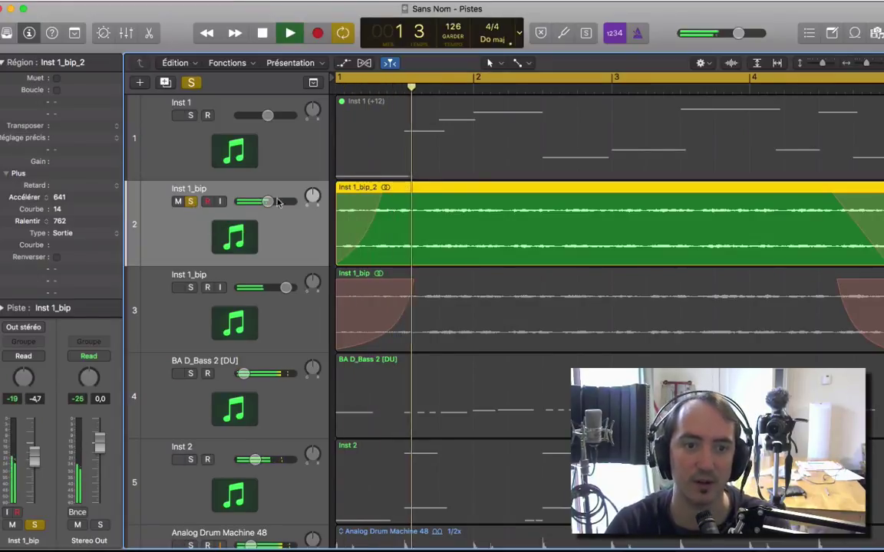
pyautogui.click(753, 84)
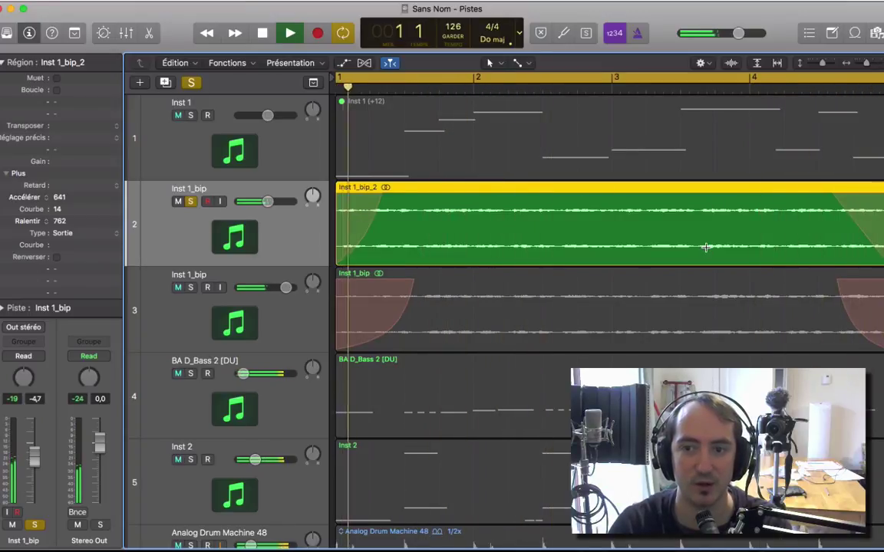
pyautogui.press('space')
pyautogui.press('s')
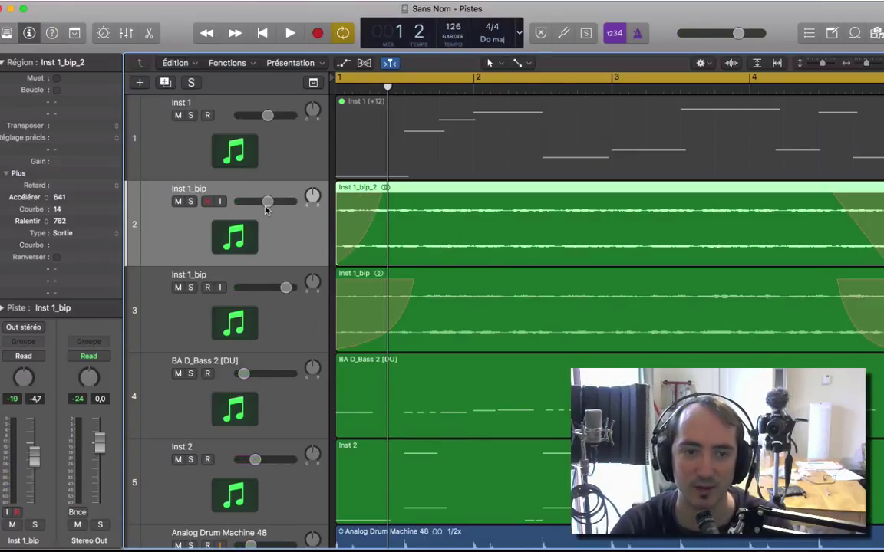
# Raise the volume of the first Inst 1_bip track to about -0.8 dB and listen to it in the mix
pyautogui.moveTo(265, 210); pyautogui.dragTo(275, 210)
pyautogui.press('space')
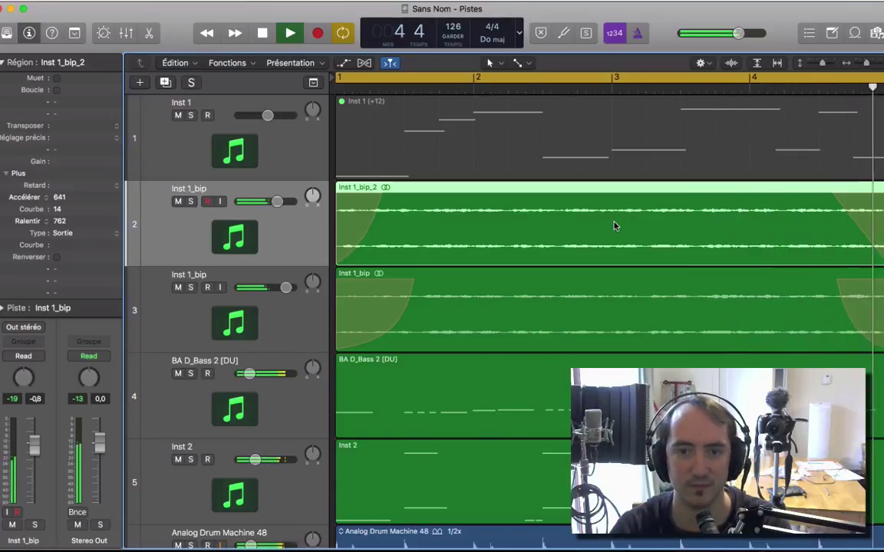
pyautogui.press('space')
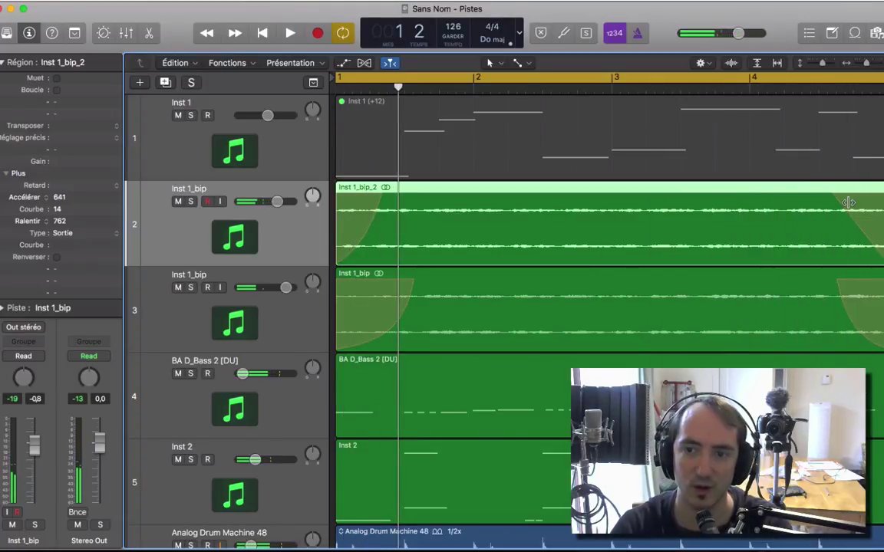
# Bend the Inst 1_bip_2 region's slow-down curve to about -49 and listen to the region's end from bar 4
pyautogui.click(809, 89)
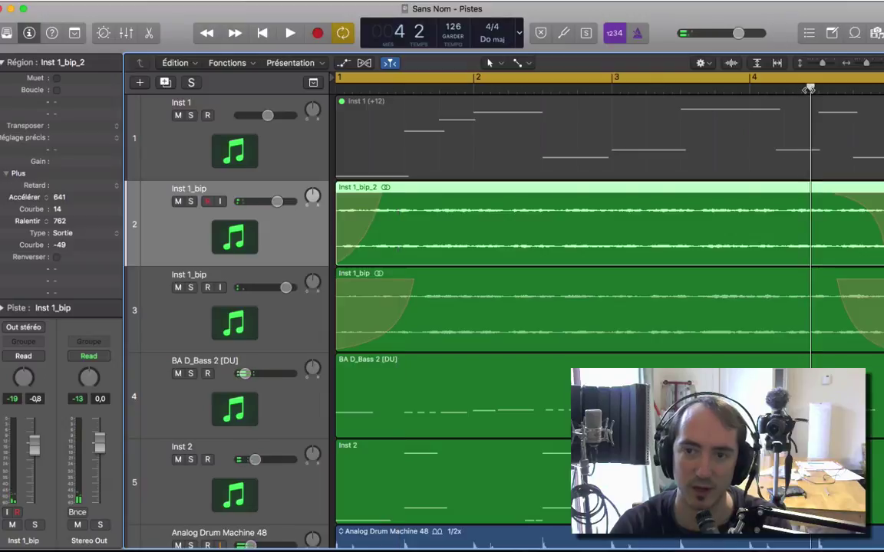
pyautogui.press('space')
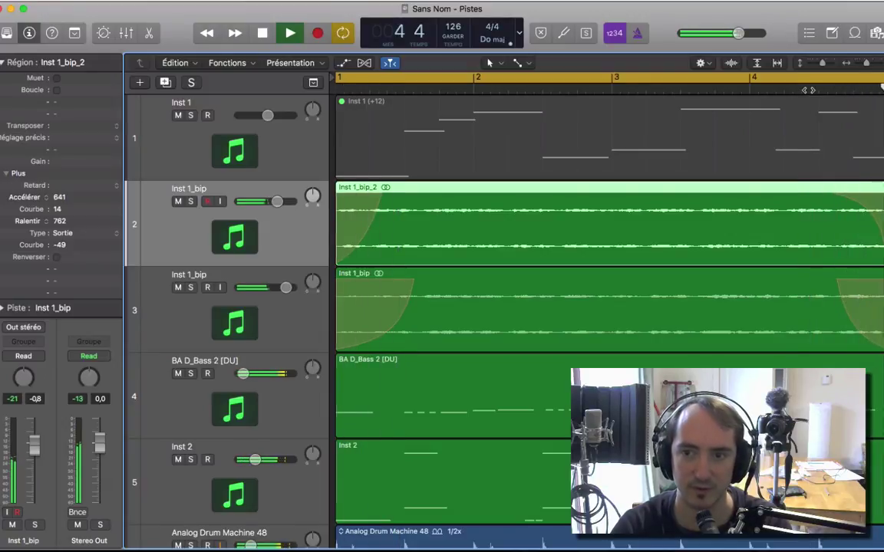
pyautogui.press('space')
# Split Inst 1_bip_2 at bar 3, adding a slow-down of about 251 before the cut and a fade-in of about 320 after it
pyautogui.click(613, 251)
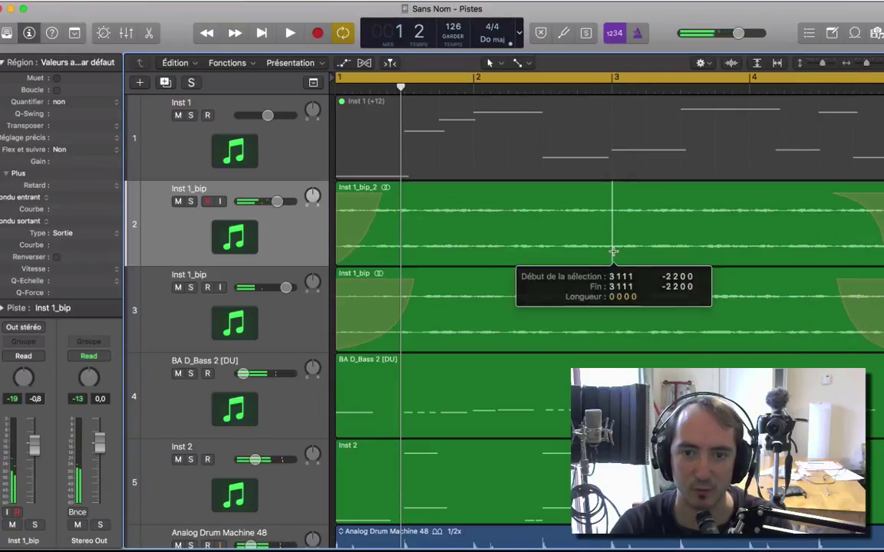
pyautogui.click(595, 193)
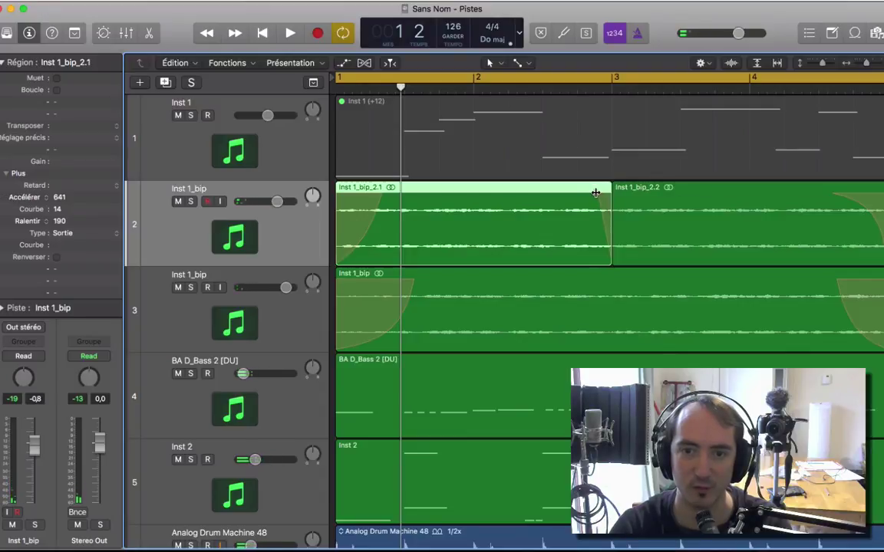
pyautogui.click(632, 190)
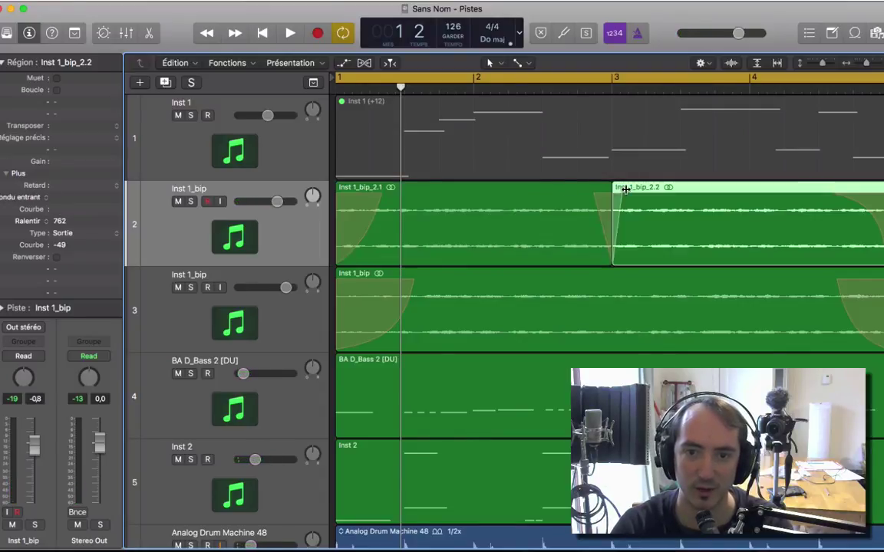
pyautogui.click(514, 211)
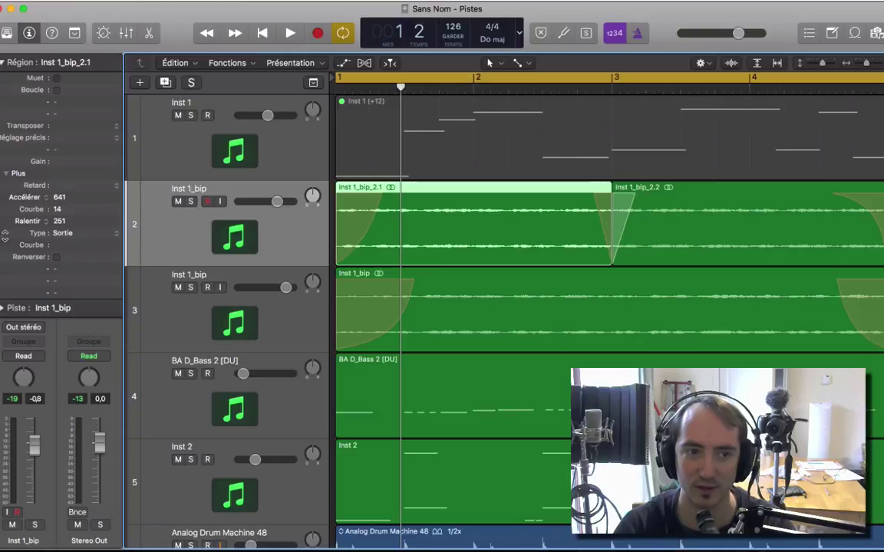
# Change the Inst 1_bip_2.2 region's fade-in type to Accélérer and bend its curve to about 11
pyautogui.click(744, 201)
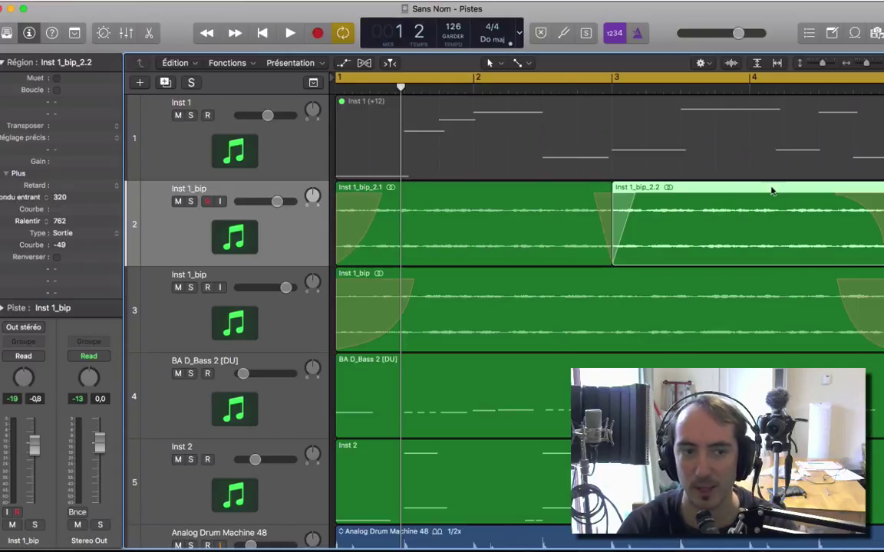
pyautogui.click(34, 197)
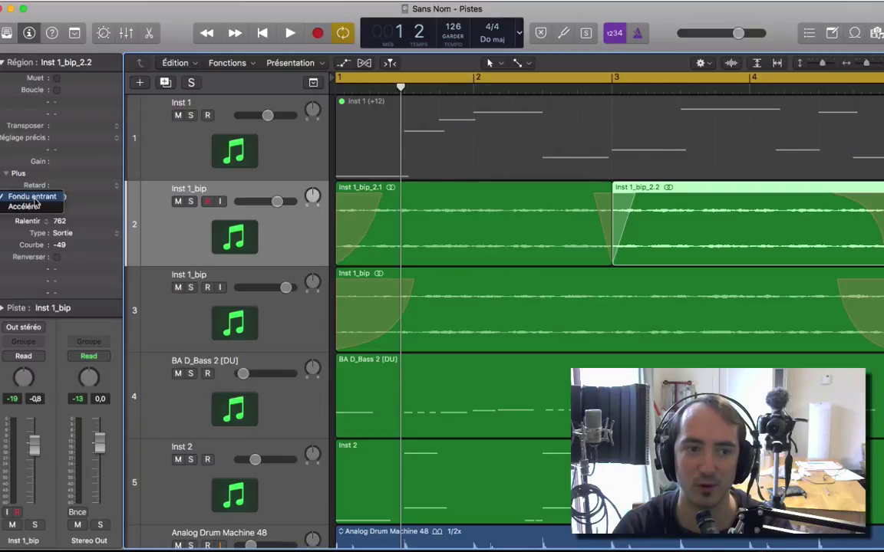
pyautogui.click(33, 187)
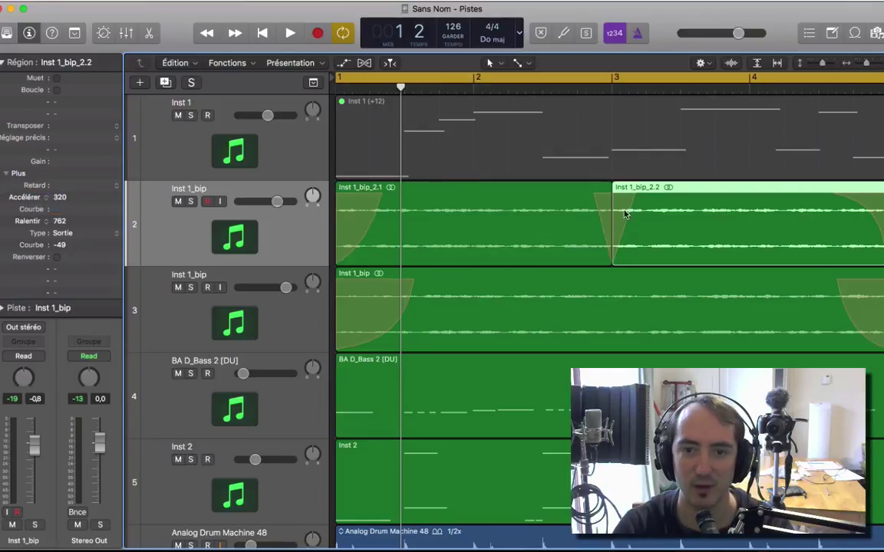
pyautogui.moveTo(629, 199); pyautogui.dragTo(637, 200)
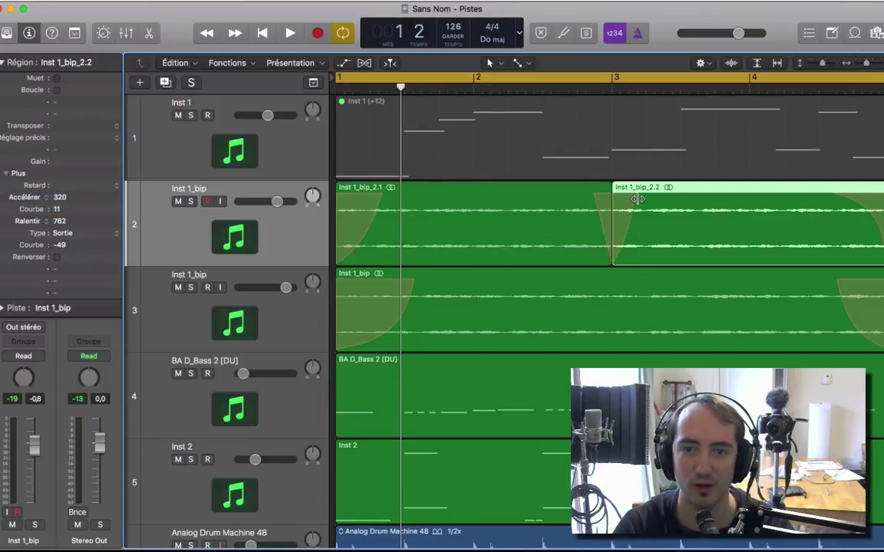
# Lengthen the slow-down of Inst 1_bip_2.1 to about 285 and, while playing, the speed-up of Inst 1_bip_2.2 to about 866
pyautogui.click(594, 200)
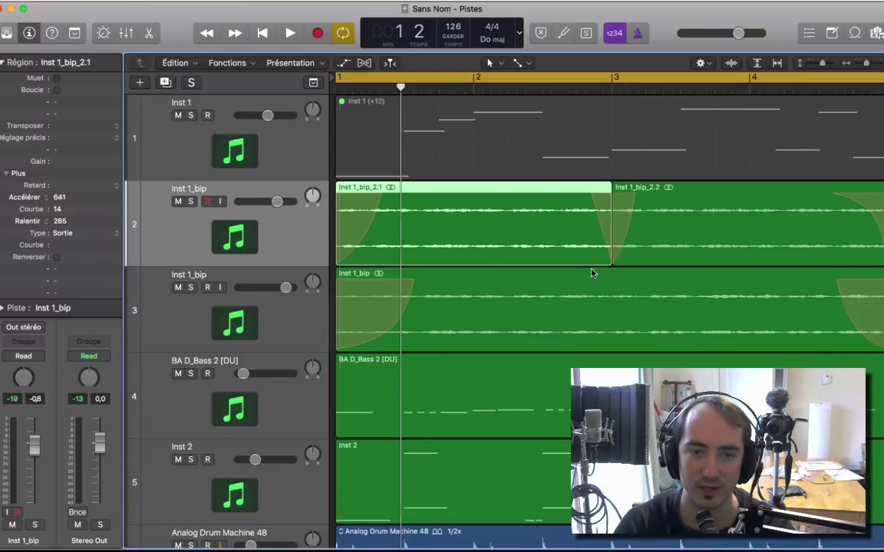
pyautogui.press('space')
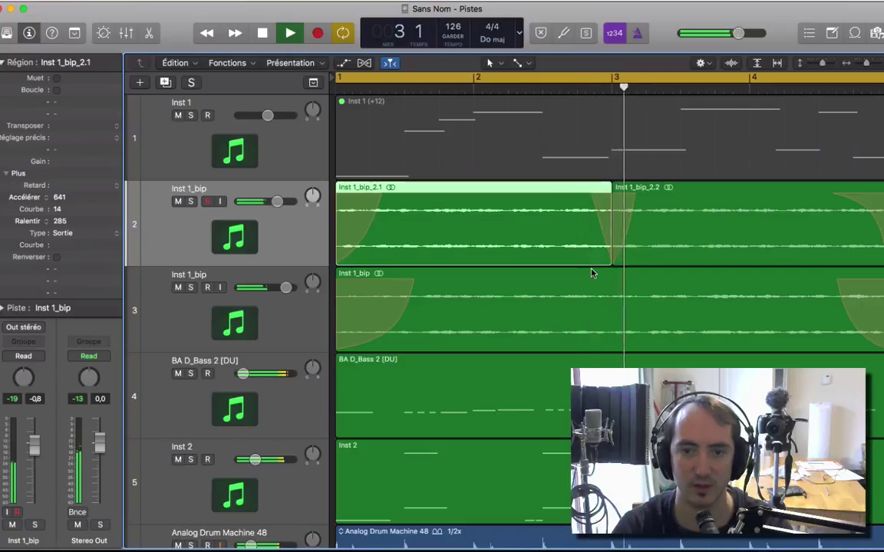
pyautogui.click(653, 222)
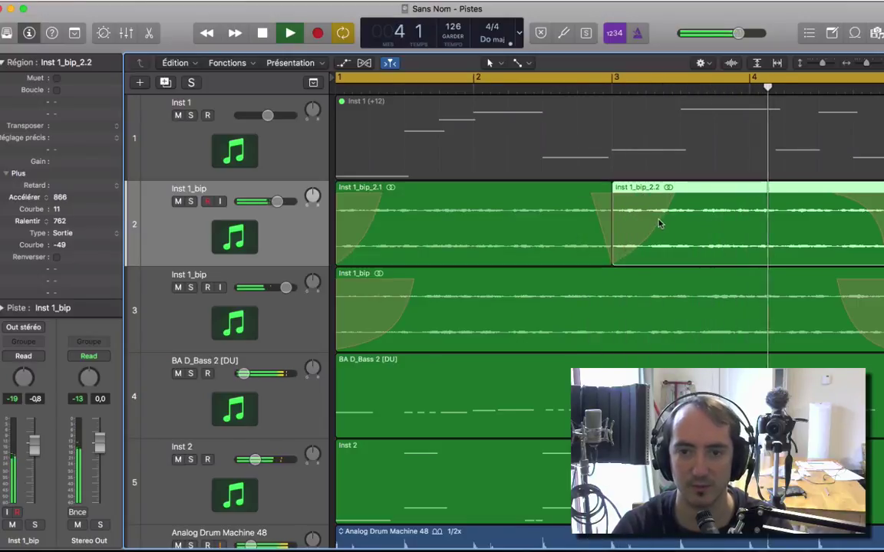
# Extend the slow-down of Inst 1_bip_2.1 to about 563 with a bowed curve, and bend the speed-up of Inst 1_bip_2.2 to about -16
pyautogui.click(586, 223)
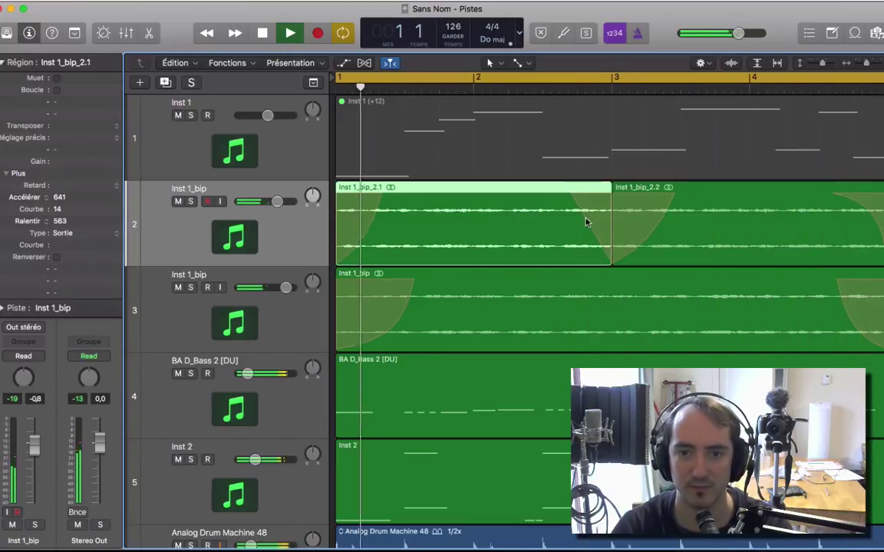
pyautogui.click(649, 217)
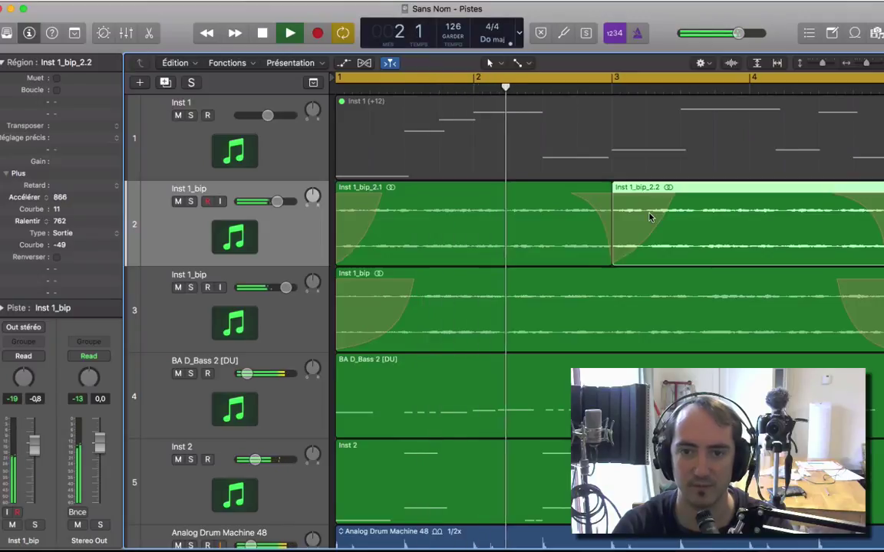
pyautogui.moveTo(651, 203); pyautogui.dragTo(635, 204)
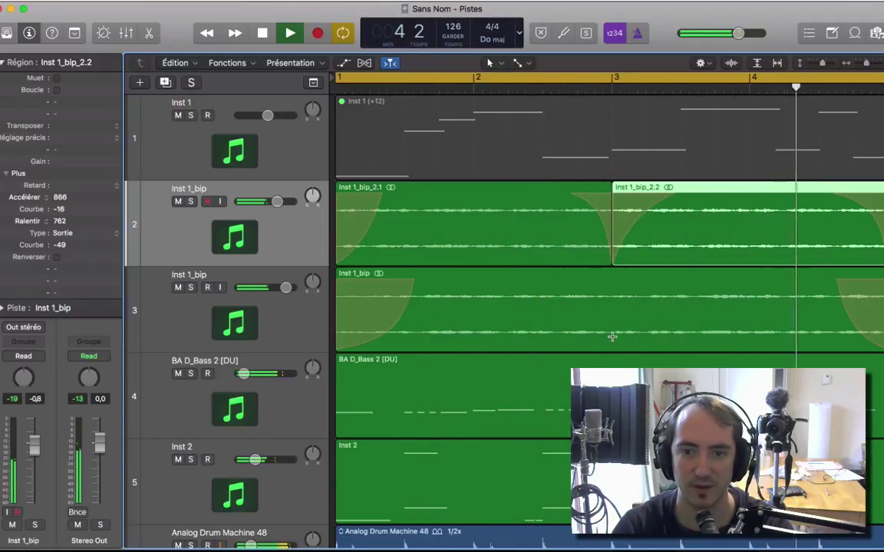
# Split the Inst 1_bip region at bar 3, adding a slow-down of about 216 before the cut and a fade-in of about 580 after it
pyautogui.click(611, 336)
pyautogui.press('space')
pyautogui.click(593, 273)
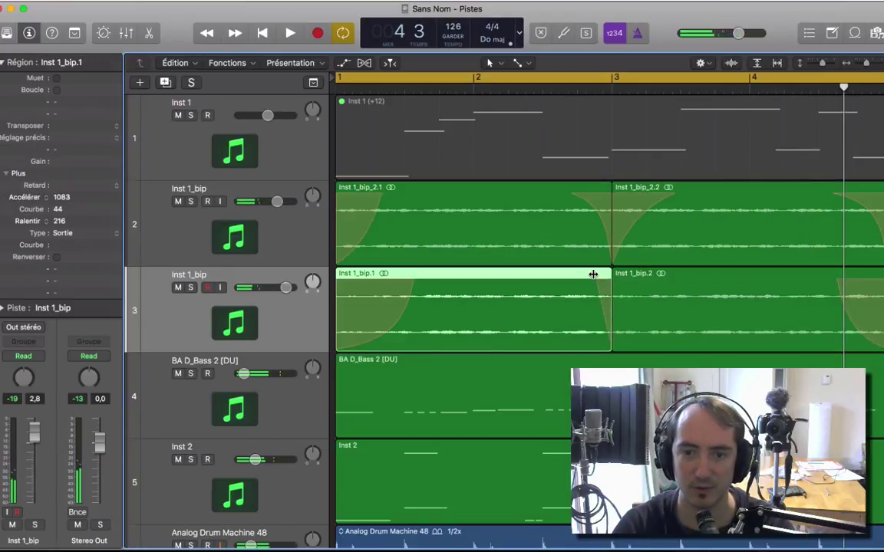
pyautogui.moveTo(614, 273); pyautogui.dragTo(655, 274)
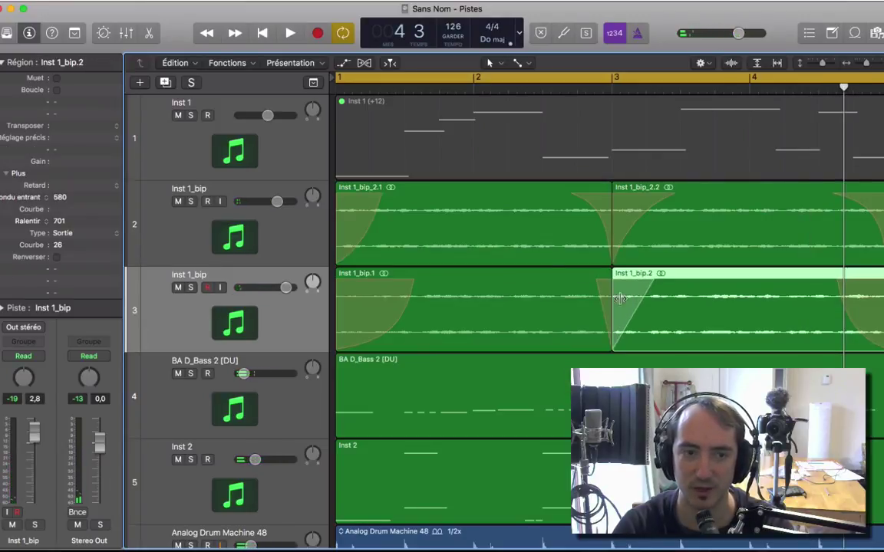
# Change the Inst 1_bip.2 region's fade-in to Accélérer with a curve of about -24 and play from the start
pyautogui.click(30, 197)
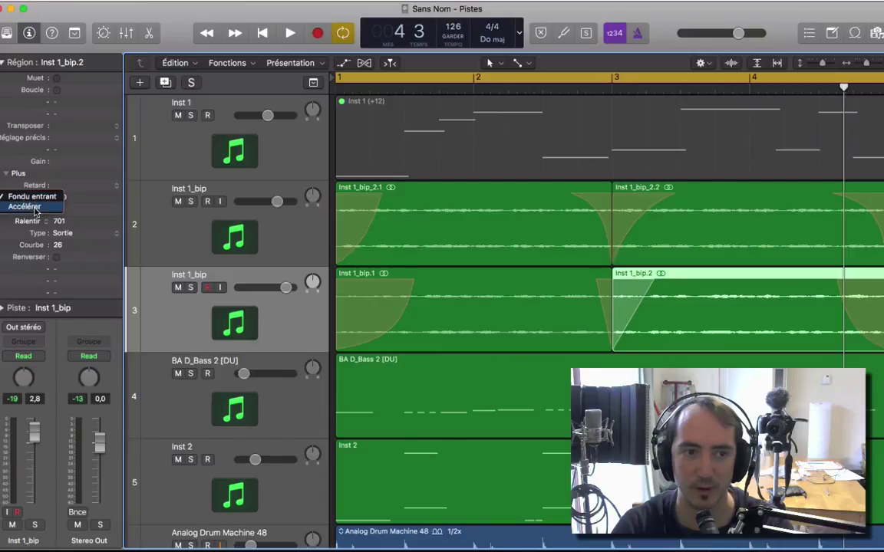
pyautogui.click(33, 209)
pyautogui.press('Return')
pyautogui.press('space')
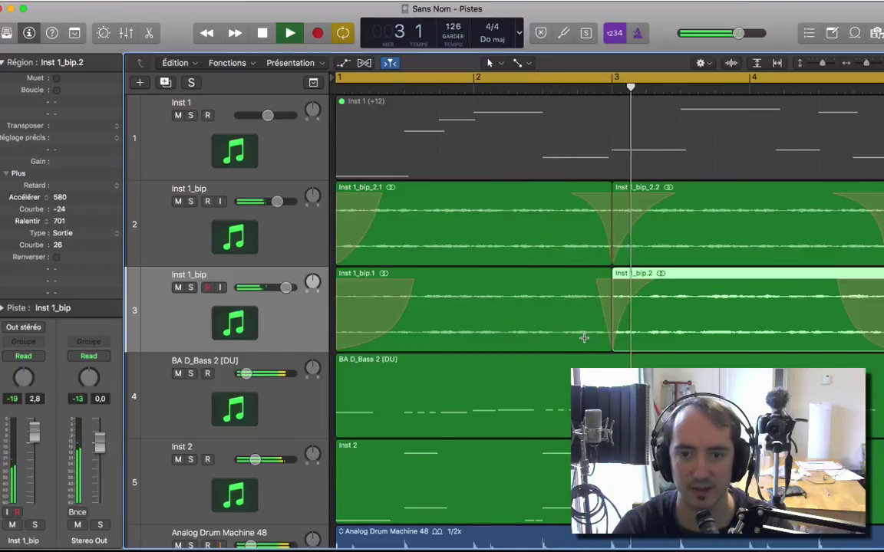
# Set the slow-down of Inst 1_bip.1 to about 528 with curve -32, shorten that of Inst 1_bip.2 to about 459, and stop playback after listening
pyautogui.click(583, 295)
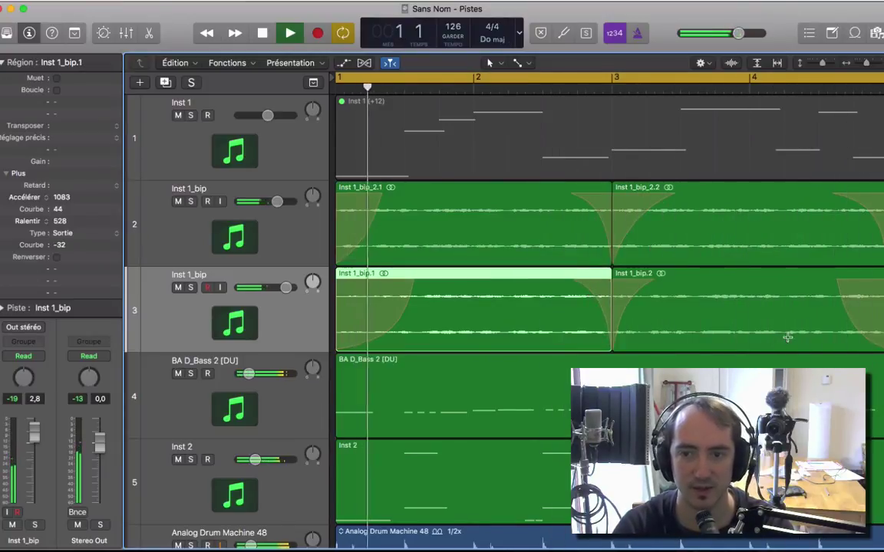
pyautogui.click(841, 280)
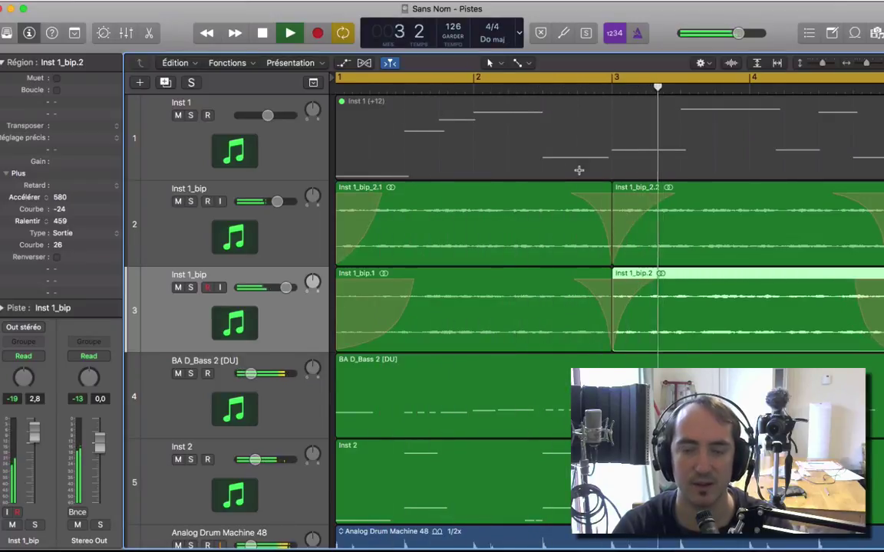
pyautogui.scroll(-3, 605, 361)
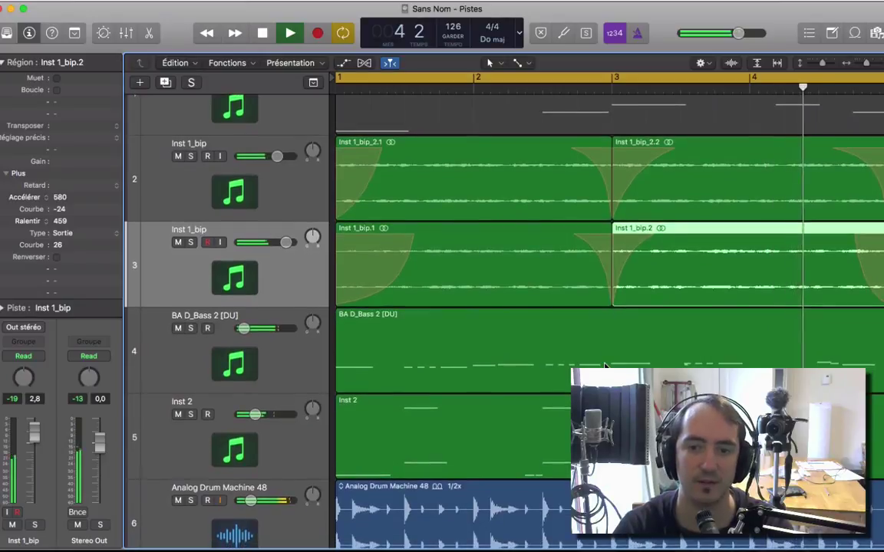
pyautogui.press('space')
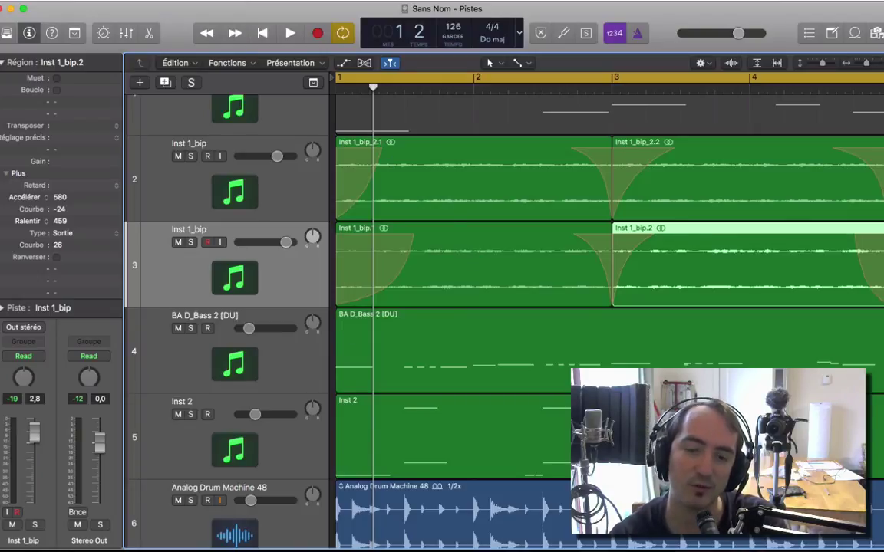
# Collapse the Plus region parameters and play the project with the Inst 2 track selected
pyautogui.click(7, 173)
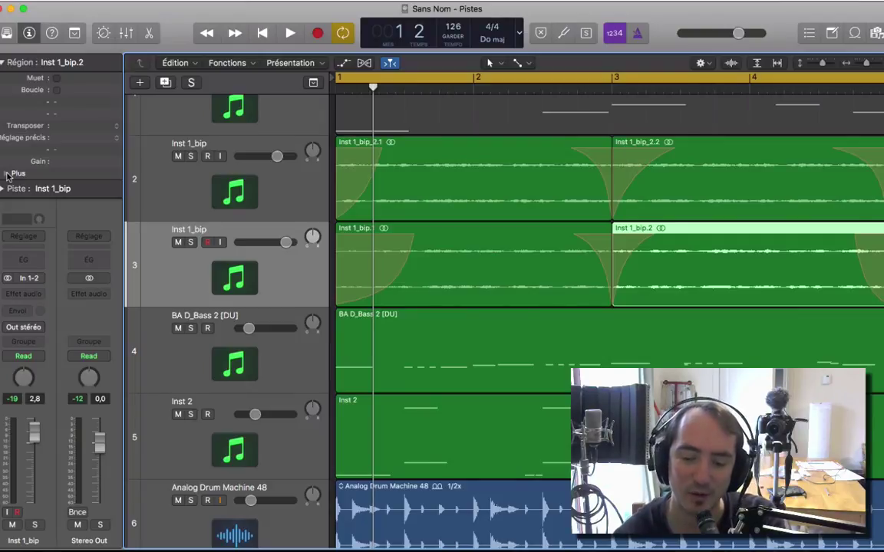
pyautogui.press('space')
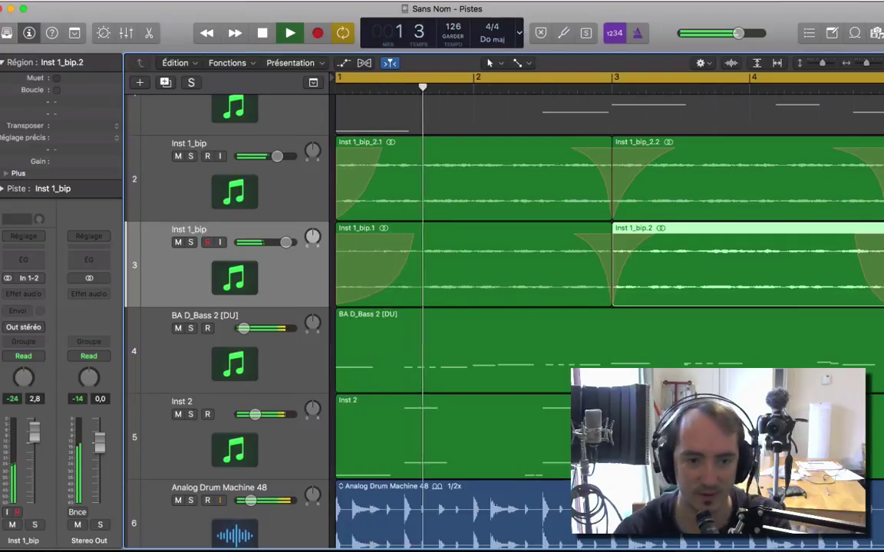
pyautogui.click(296, 457)
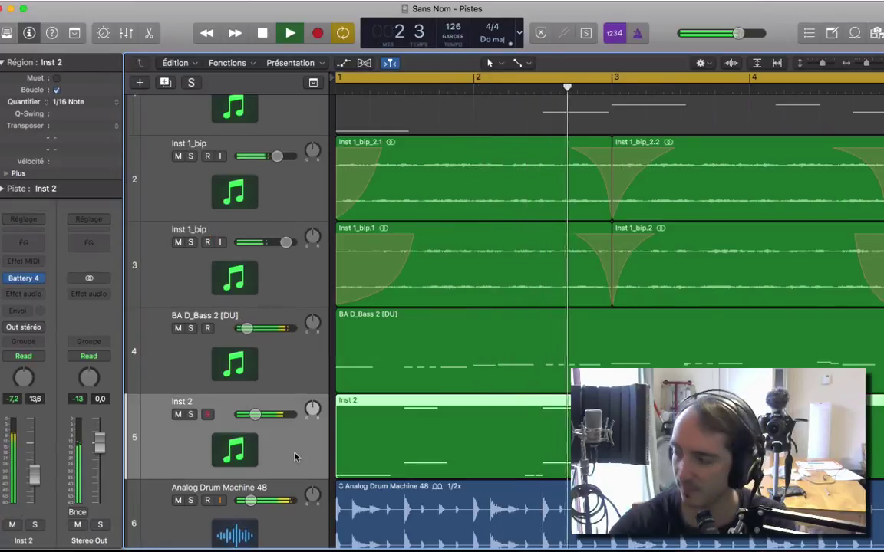